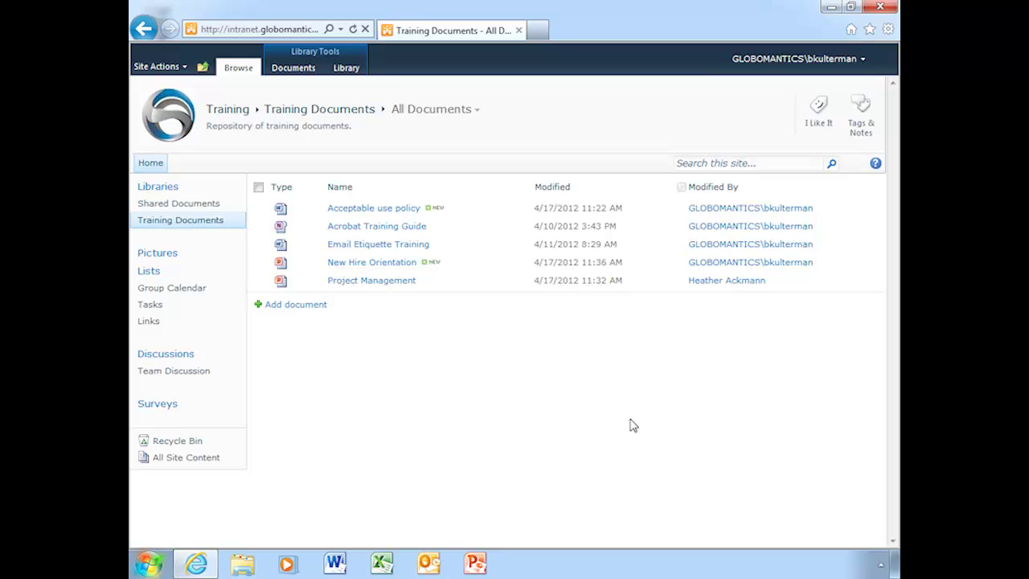
Select the Acceptable use policy in the library and choose Open in Word
click(399, 210)
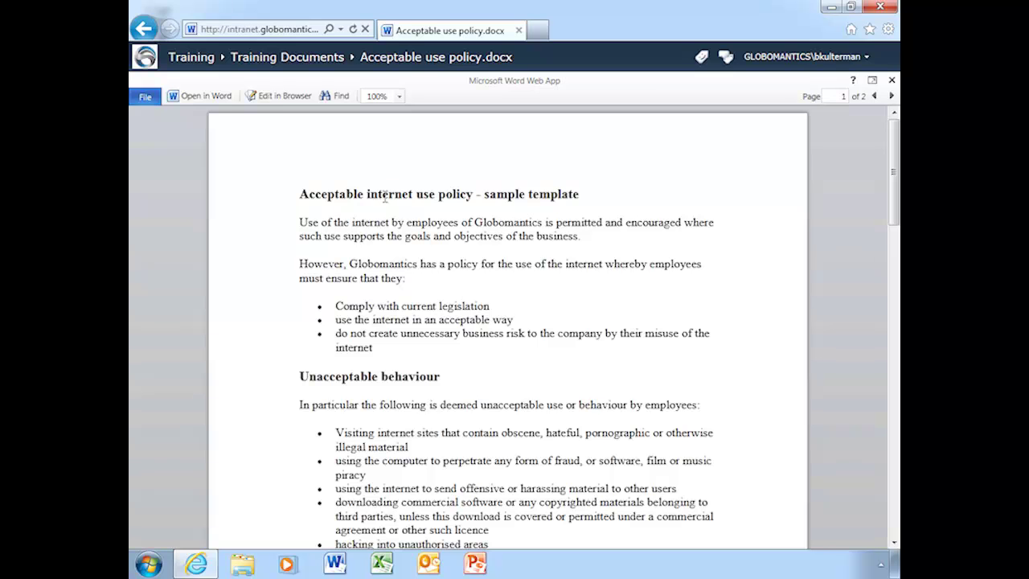
click(214, 99)
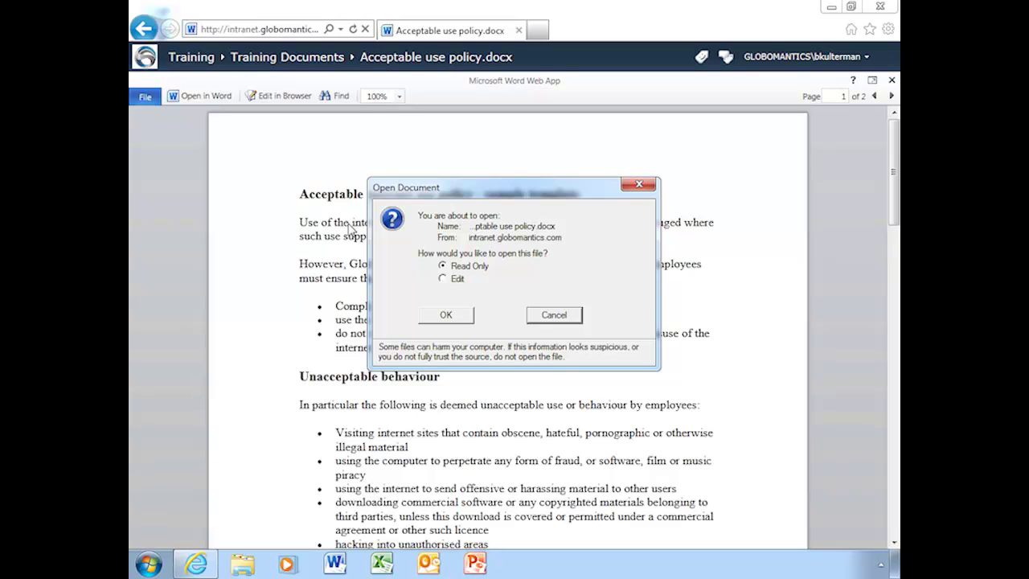
Choose Edit instead of Read Only and sign in with the account password
click(442, 278)
click(450, 319)
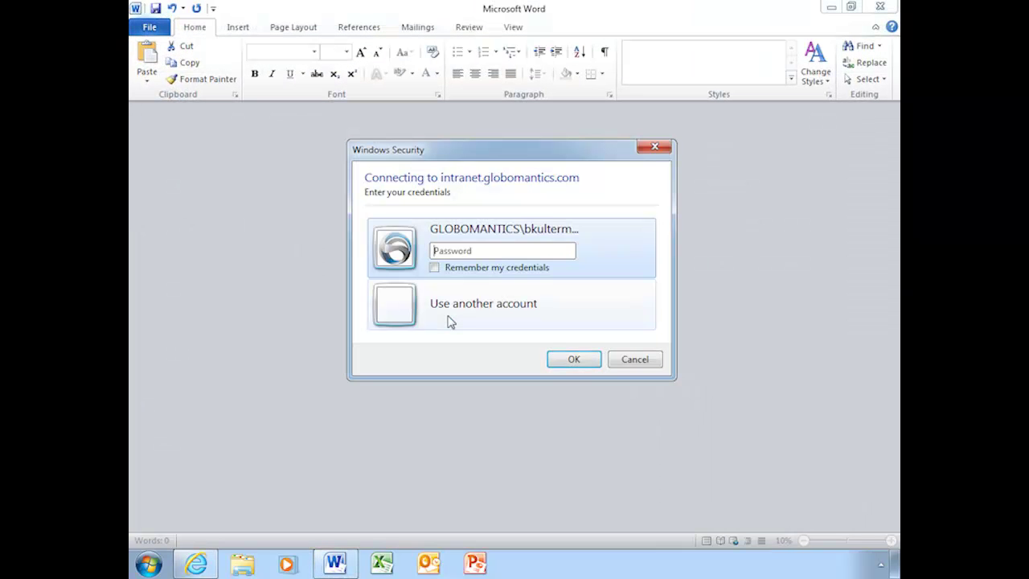
text(••••••••)
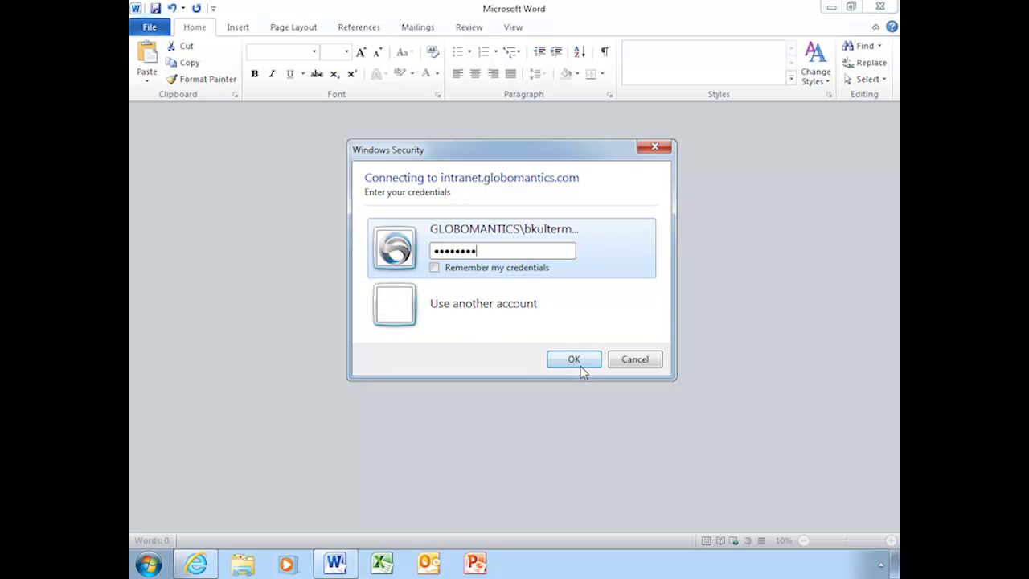
click(580, 362)
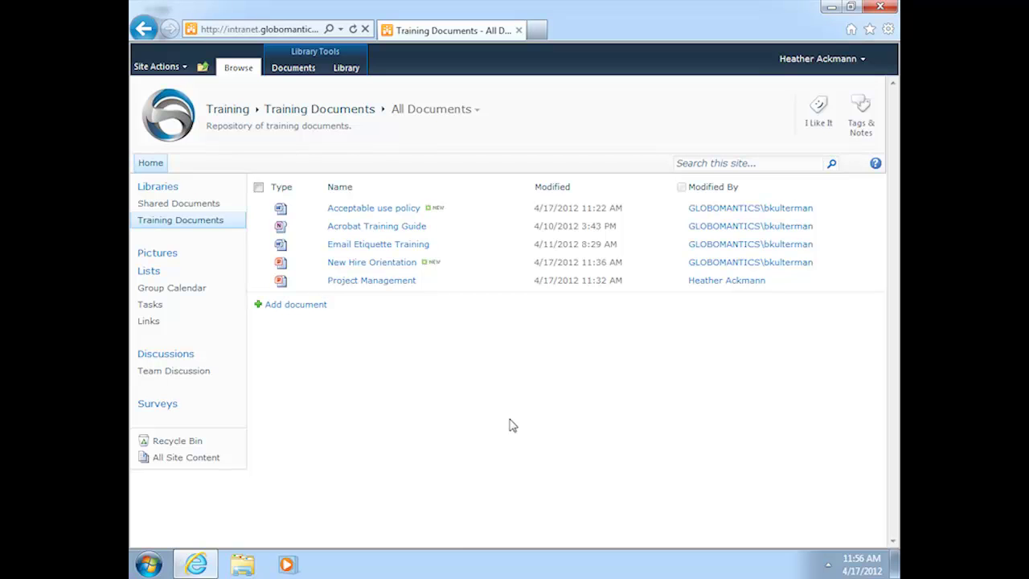
Open the Acceptable use policy in desktop Word, choosing Edit rather than Read Only
click(385, 211)
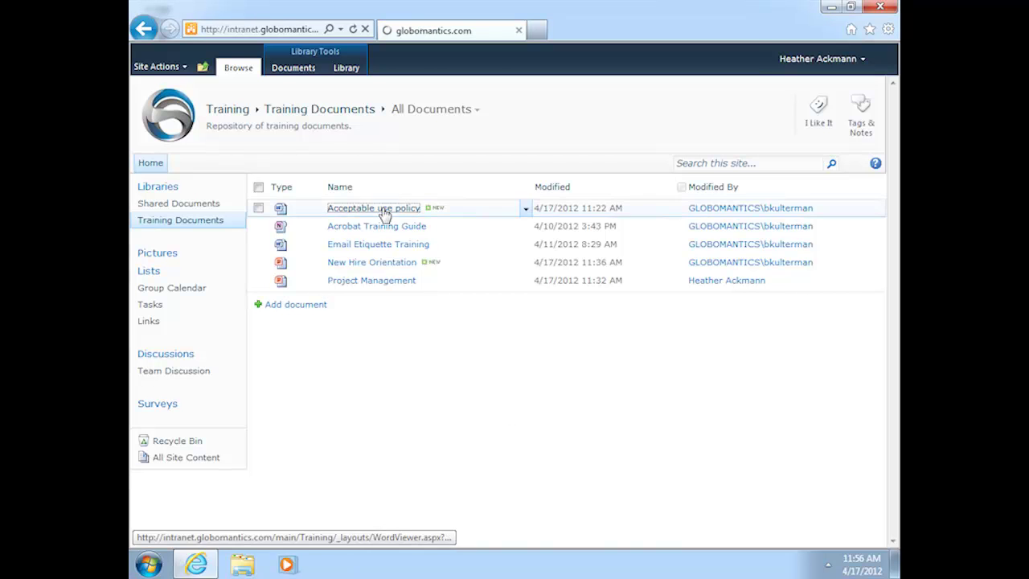
click(201, 97)
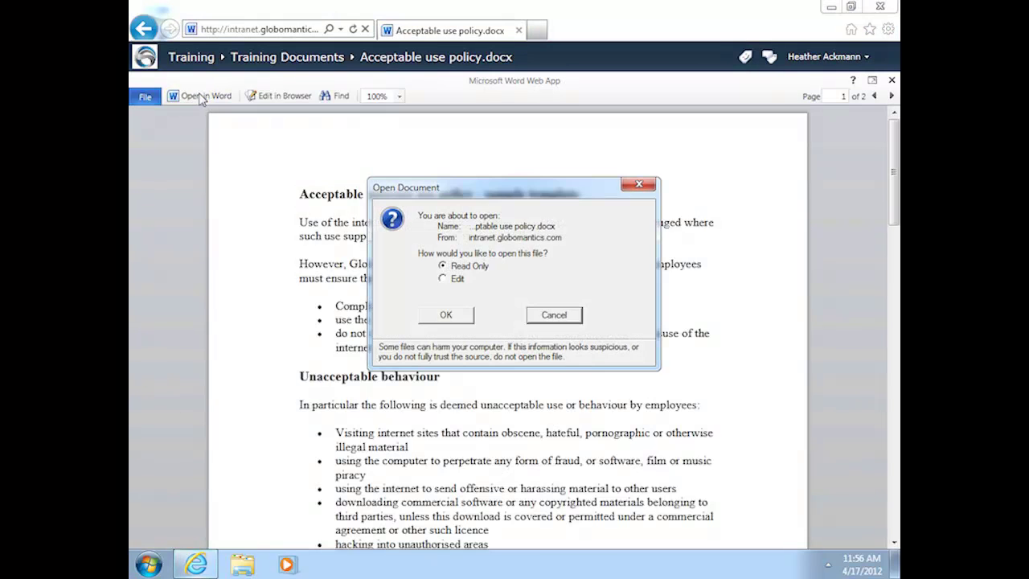
click(447, 279)
click(466, 320)
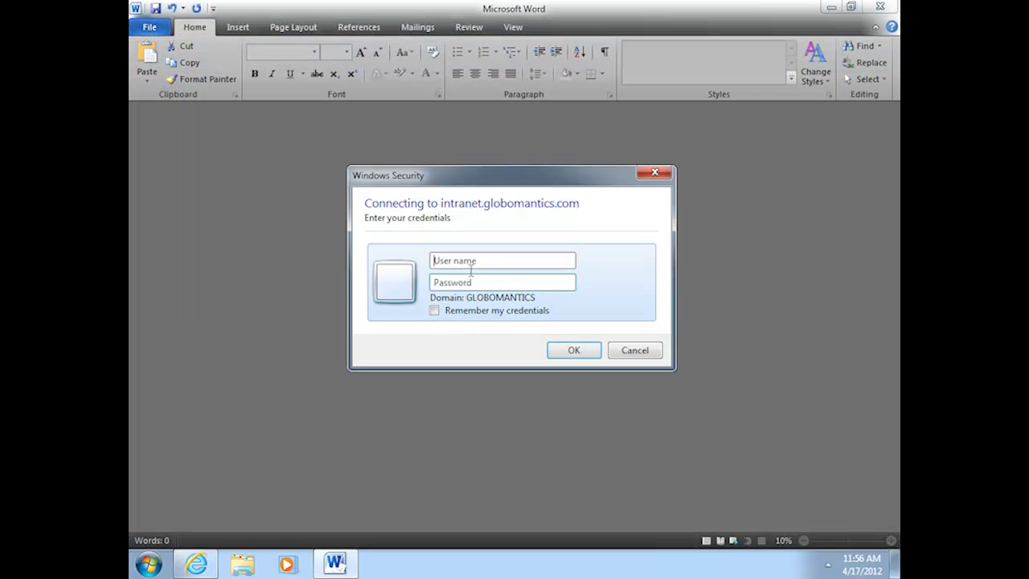
Sign in with the second user's user name and password
click(471, 262)
text(hackmann)
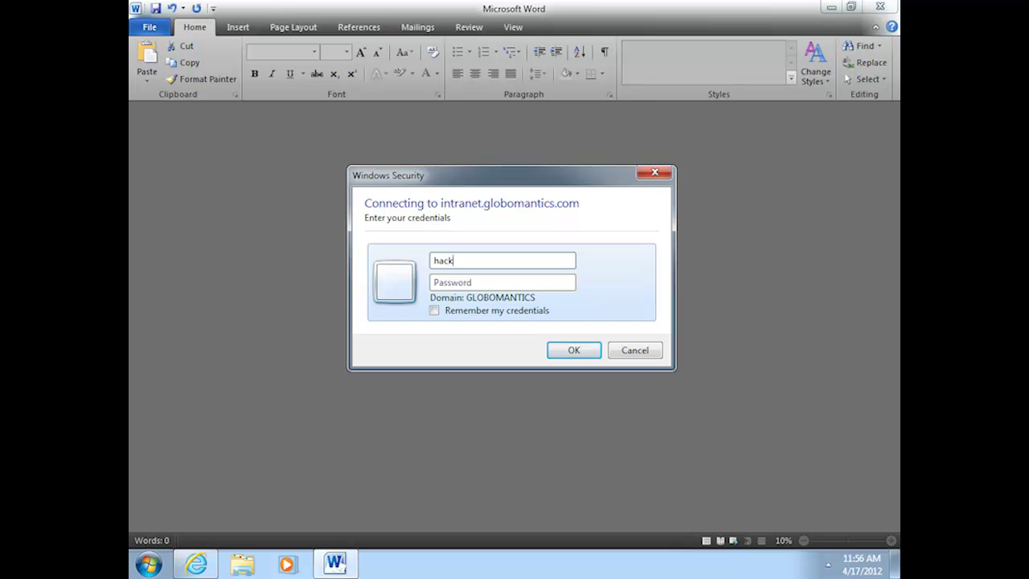
key(Tab)
text(Pa$$w0rd)
key(Return)
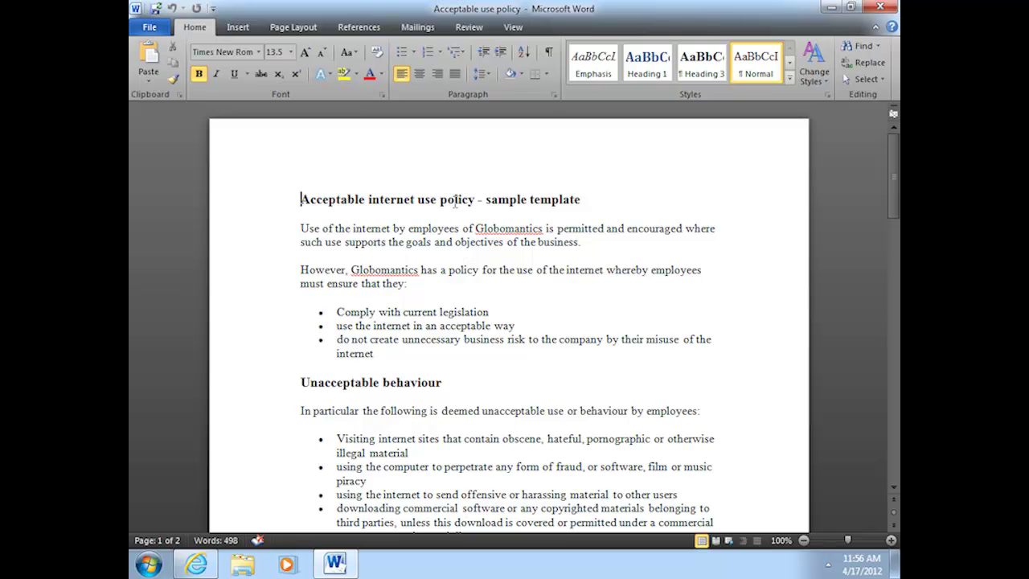
Change 'use' to 'Use' in the second bullet and 'do' to 'Do' in the third
click(338, 325)
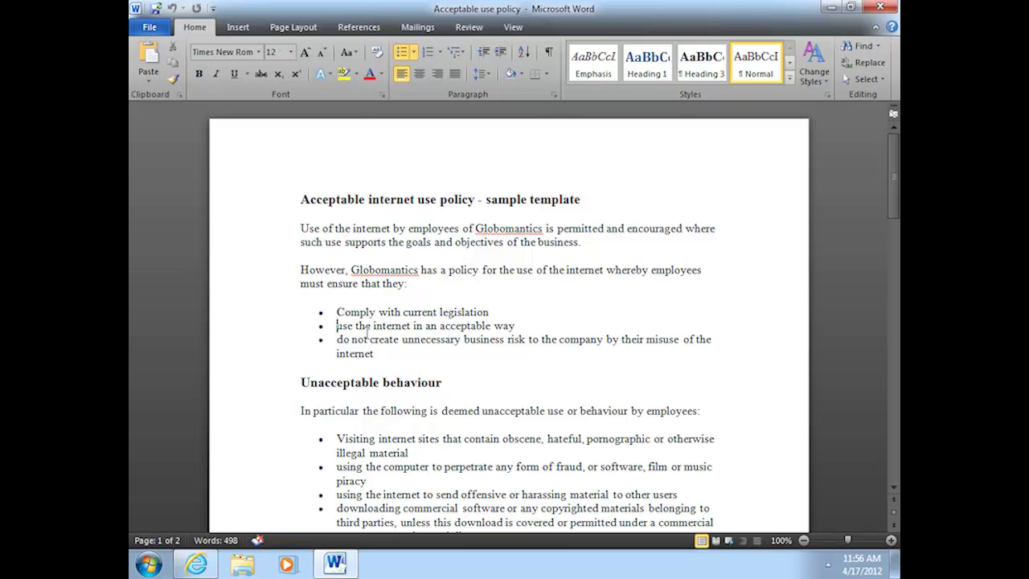
key(Delete)
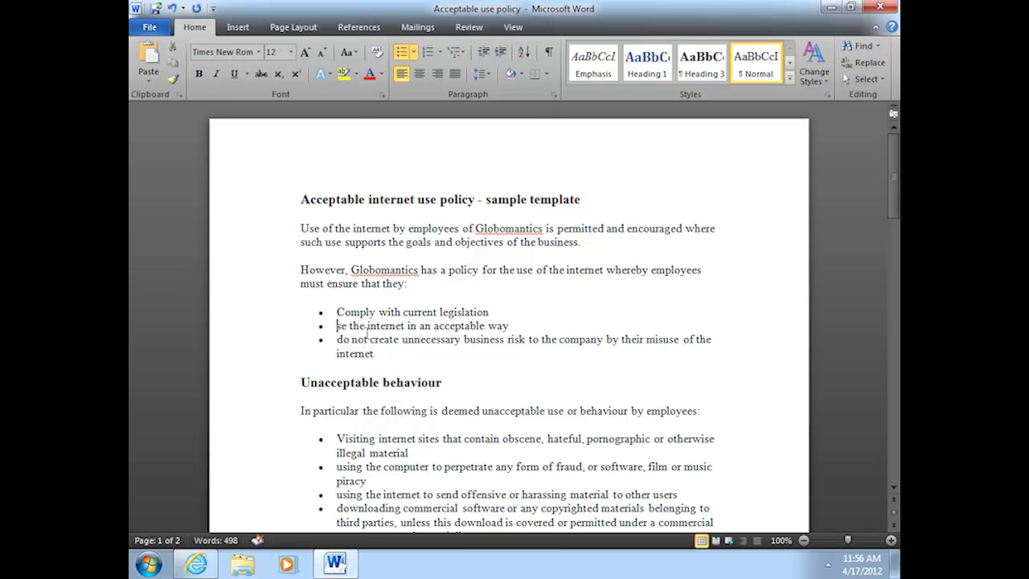
text(U)
key(Down)
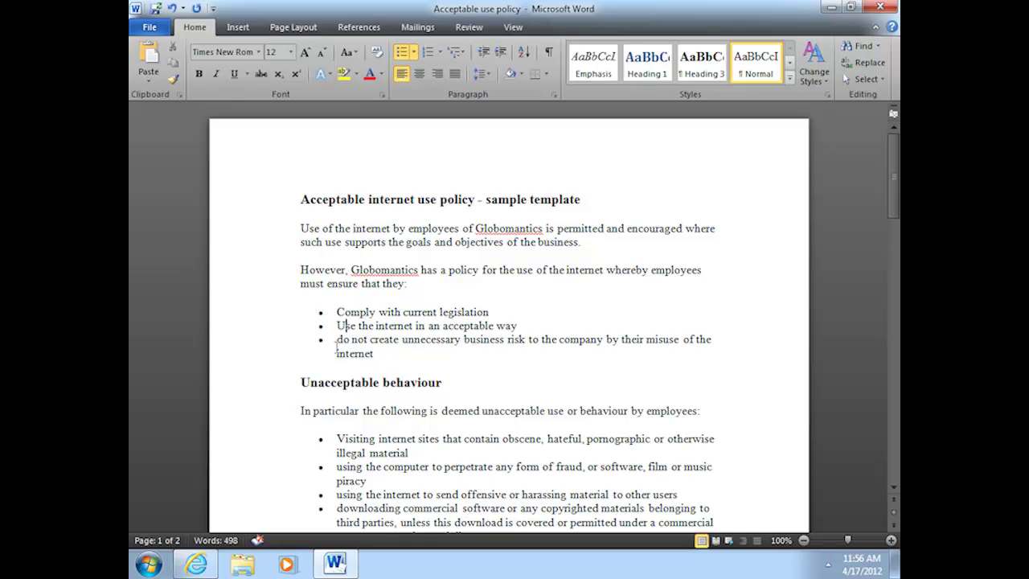
key(BackSpace)
text(D)
key(Delete)
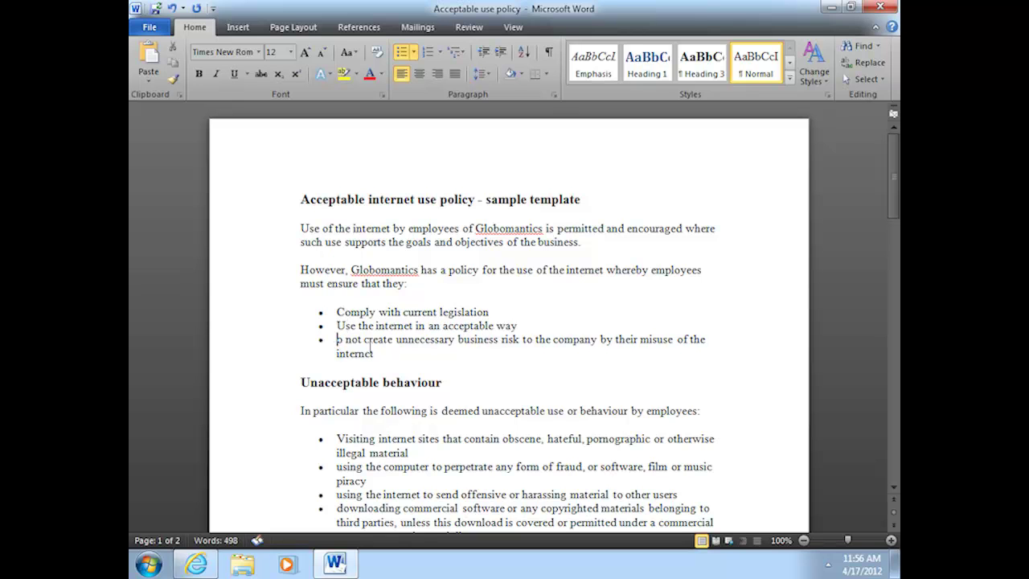
text(D)
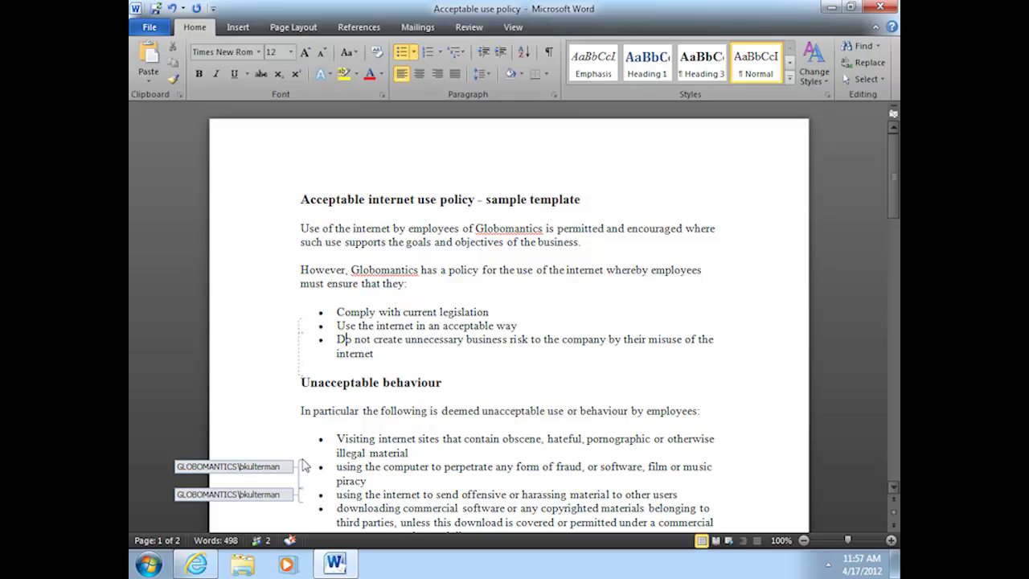
click(258, 544)
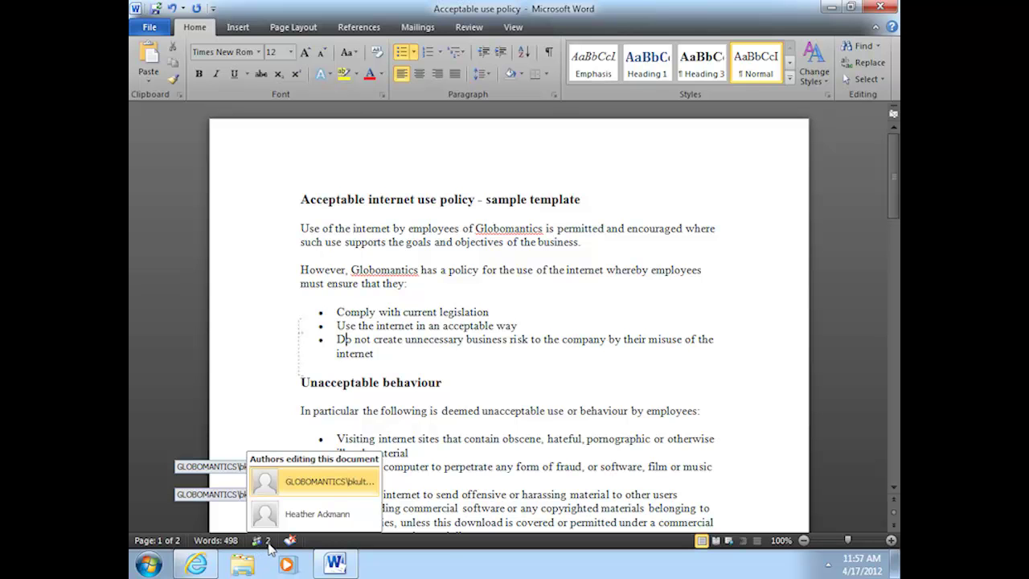
click(323, 483)
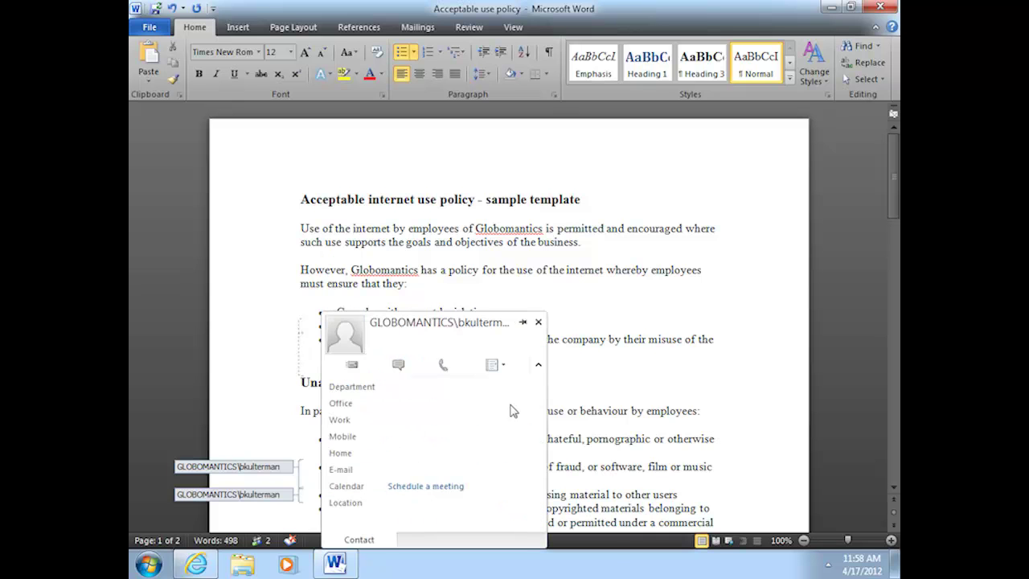
click(544, 325)
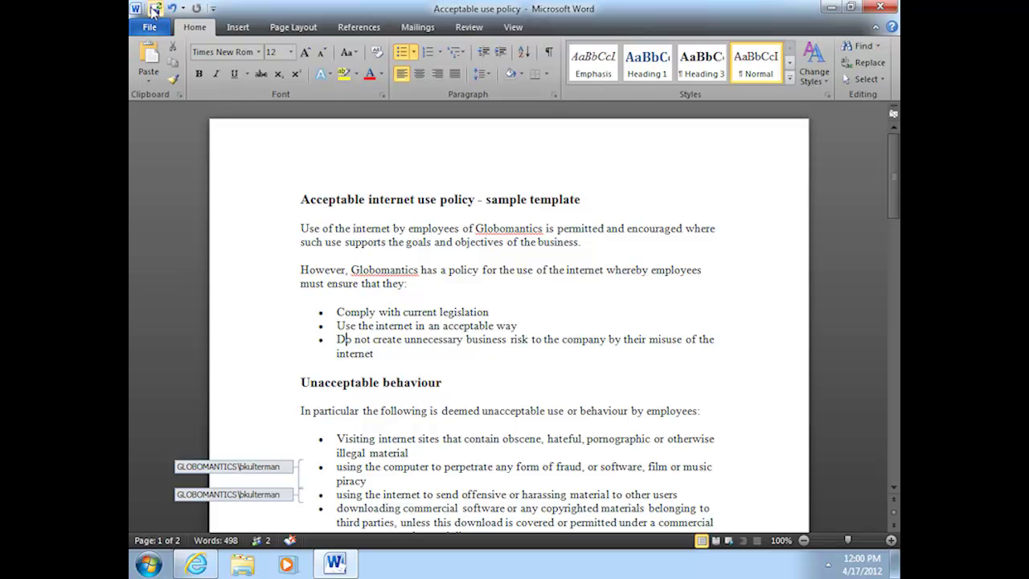
Save the document from the Quick Access Toolbar to upload the Use and Do edits
click(155, 10)
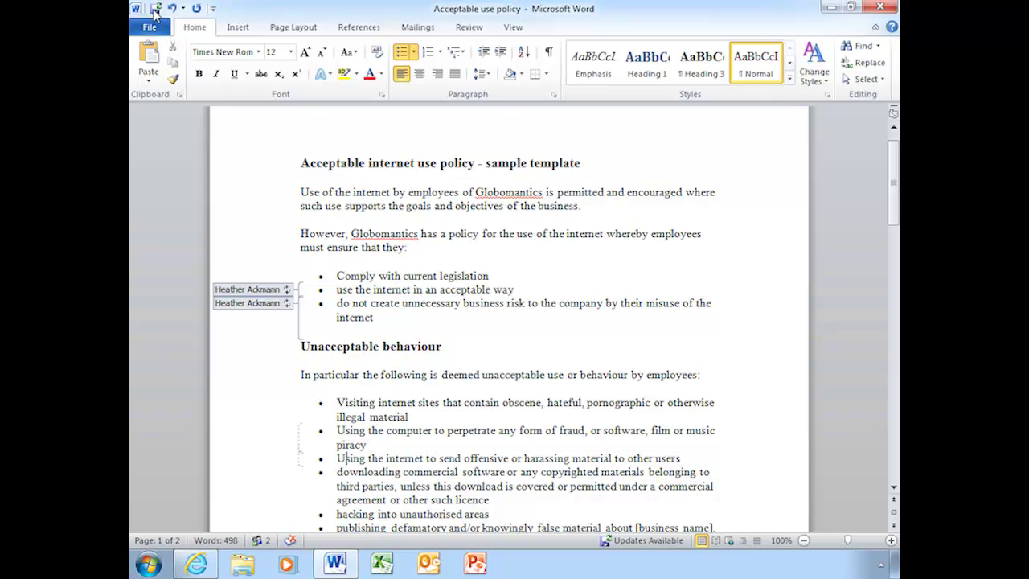
Save again and acknowledge the 'Word has refreshed your document' notice
click(155, 9)
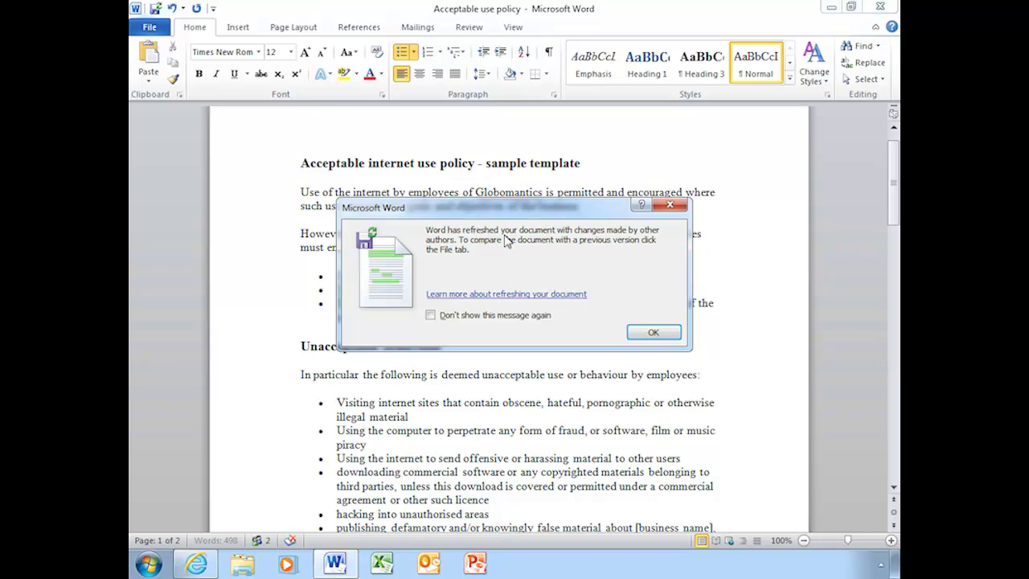
click(653, 333)
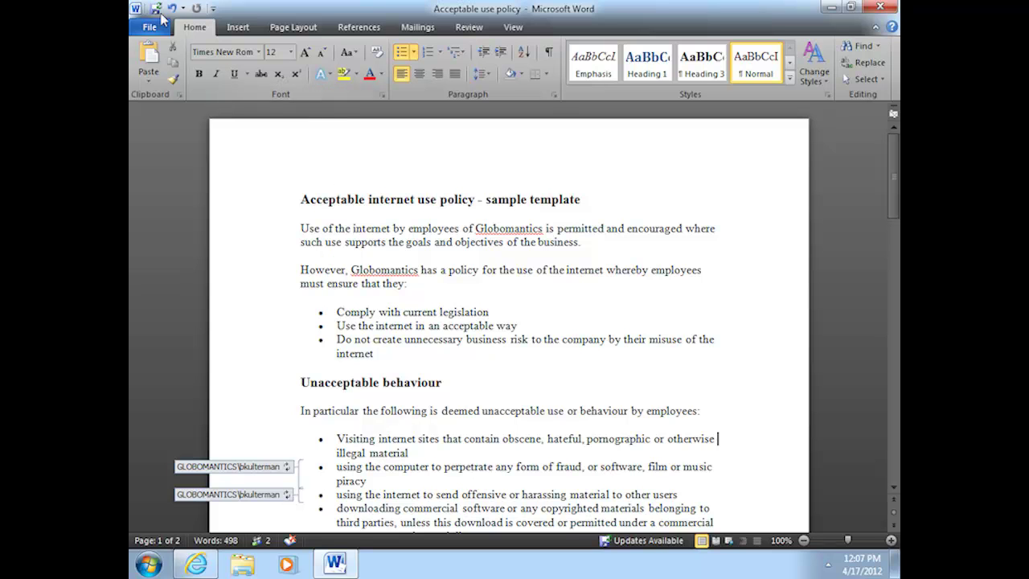
Save the second author's copy and accept the refresh bringing in the capitalised Using bullets
click(155, 9)
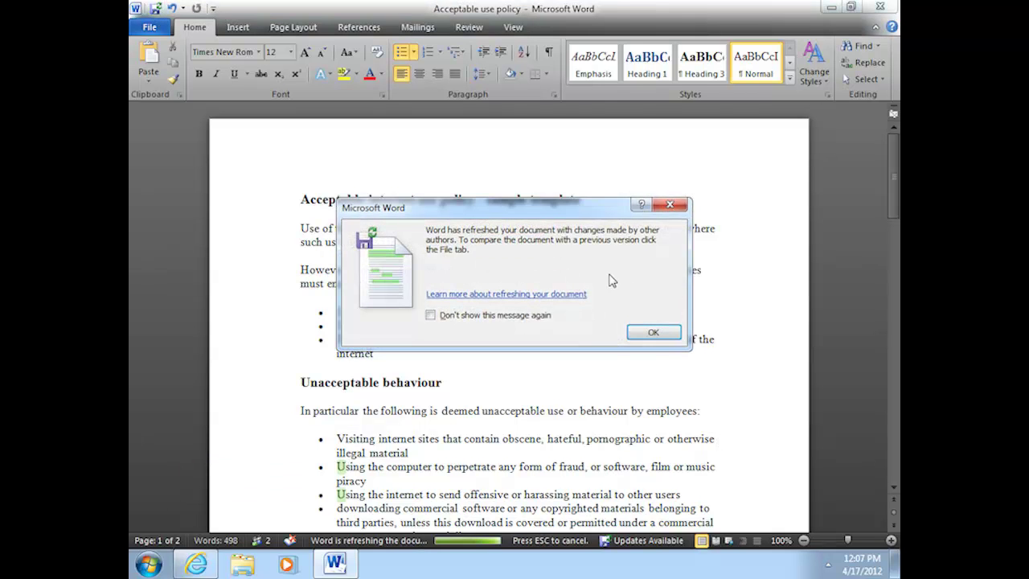
click(653, 333)
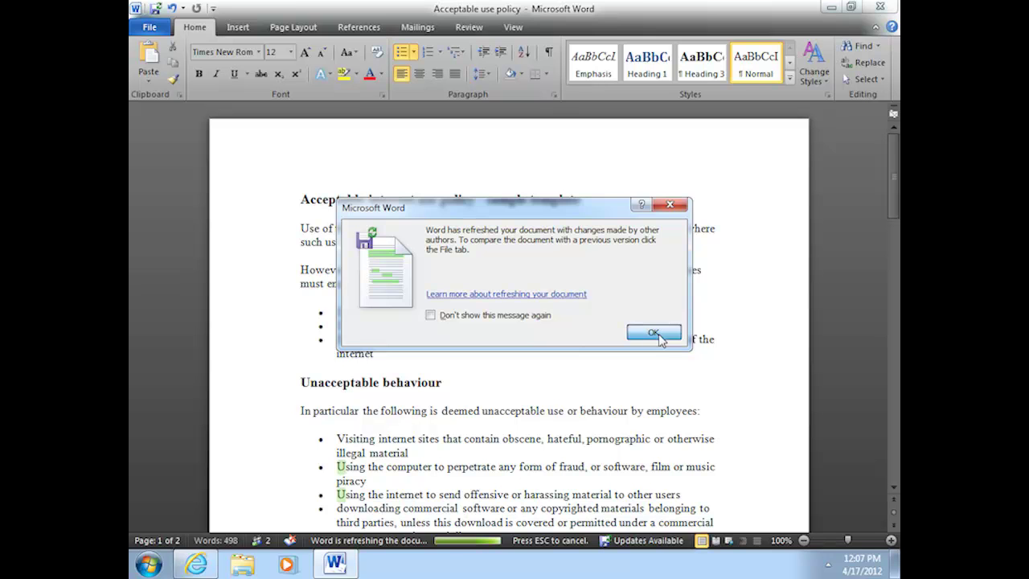